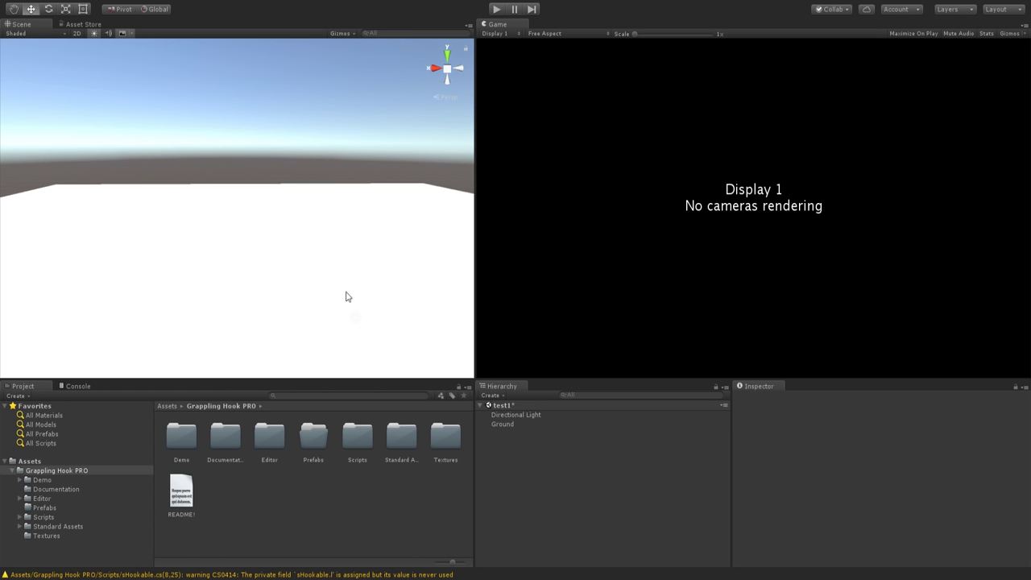
# Step: Orbit the scene view and inspect the Directional Light and Ground objects
pyautogui.press('alt')
pyautogui.keyDown('alt'); pyautogui.moveTo(344, 214); pyautogui.dragTo(370, 253); pyautogui.keyUp('alt')
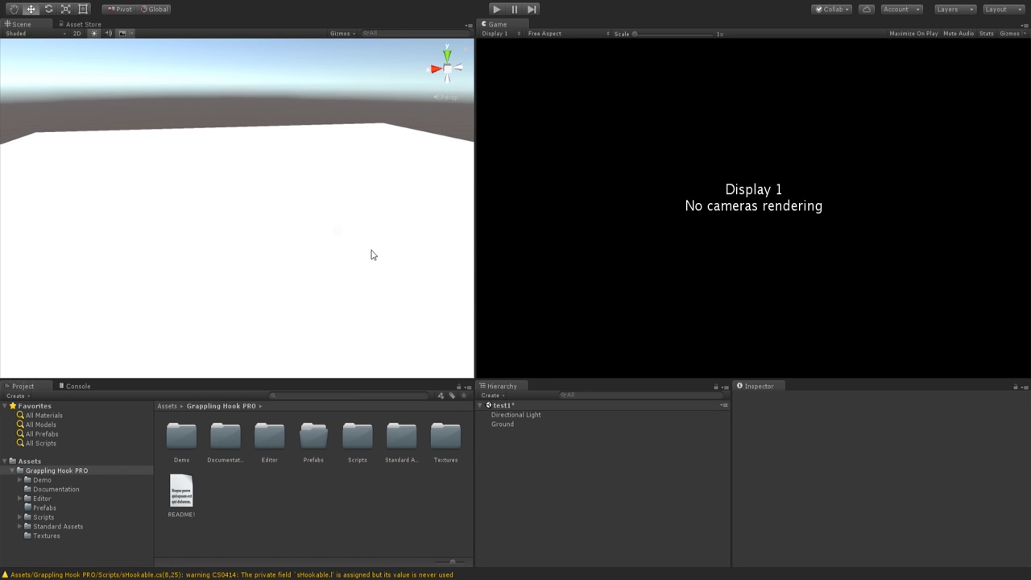
pyautogui.click(546, 418)
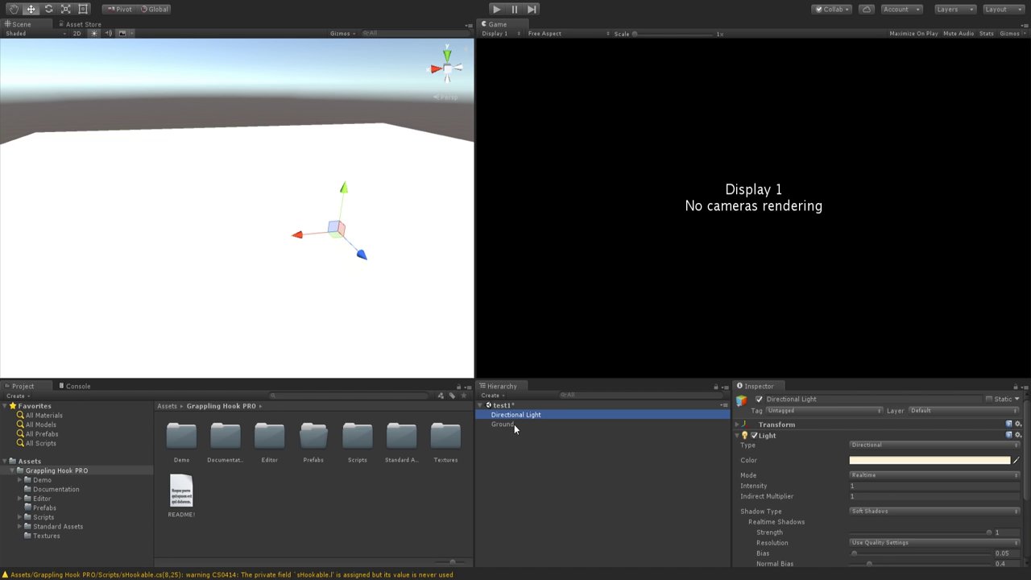
pyautogui.click(514, 424)
pyautogui.keyDown('alt'); pyautogui.moveTo(363, 282); pyautogui.dragTo(405, 293); pyautogui.keyUp('alt')
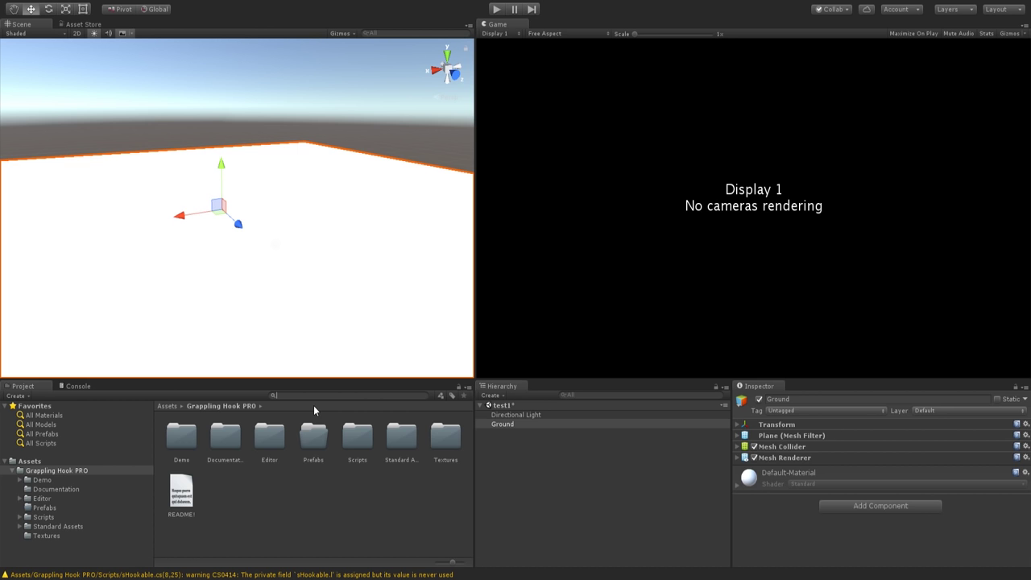
# Step: Search the Project for 'rigid' and drop the RigidBodyFPSController prefab into the scene
pyautogui.write('rigid')
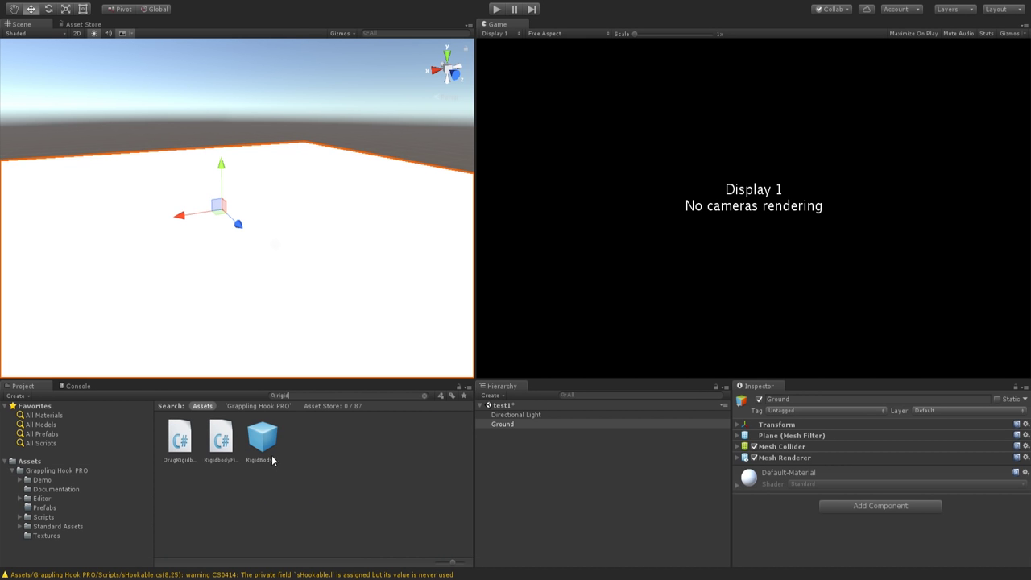
pyautogui.moveTo(263, 452); pyautogui.dragTo(301, 228)
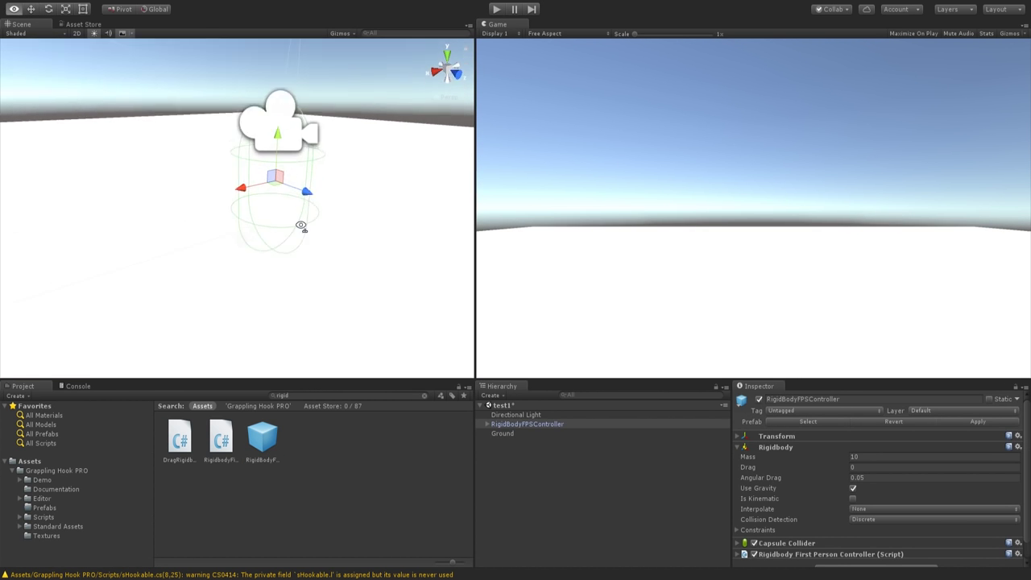
pyautogui.scroll(2, 301, 228)
pyautogui.scroll(-1, 796, 506)
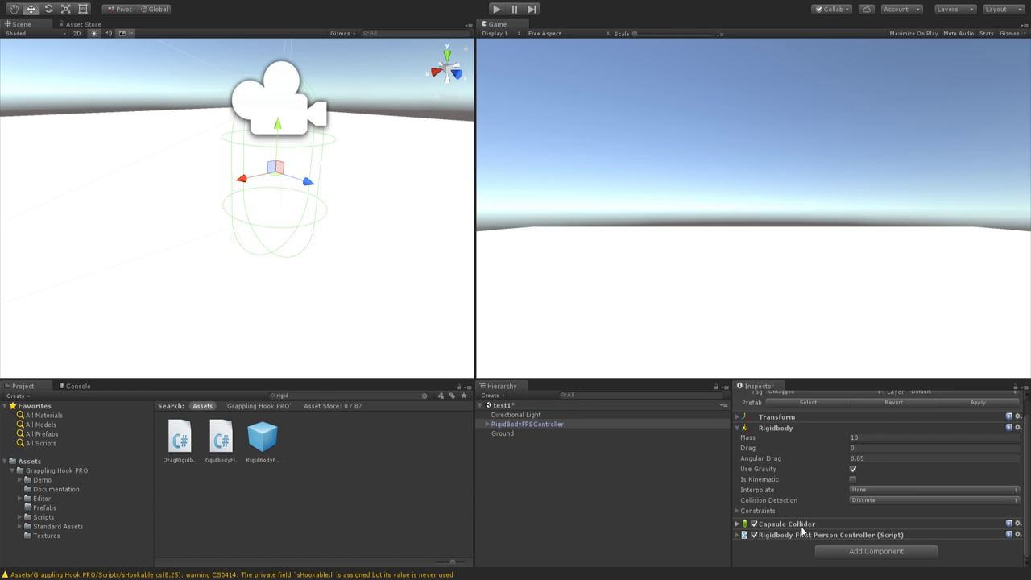
# Step: Set the controller's Capsule Collider Height to 2
pyautogui.click(797, 525)
pyautogui.scroll(-4, 797, 524)
pyautogui.click(861, 510)
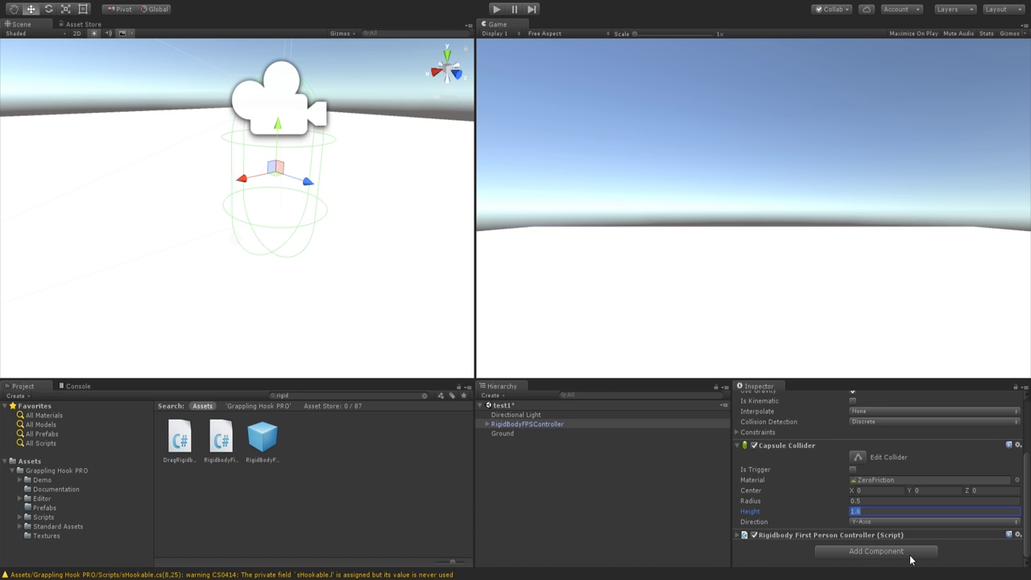
pyautogui.write('2')
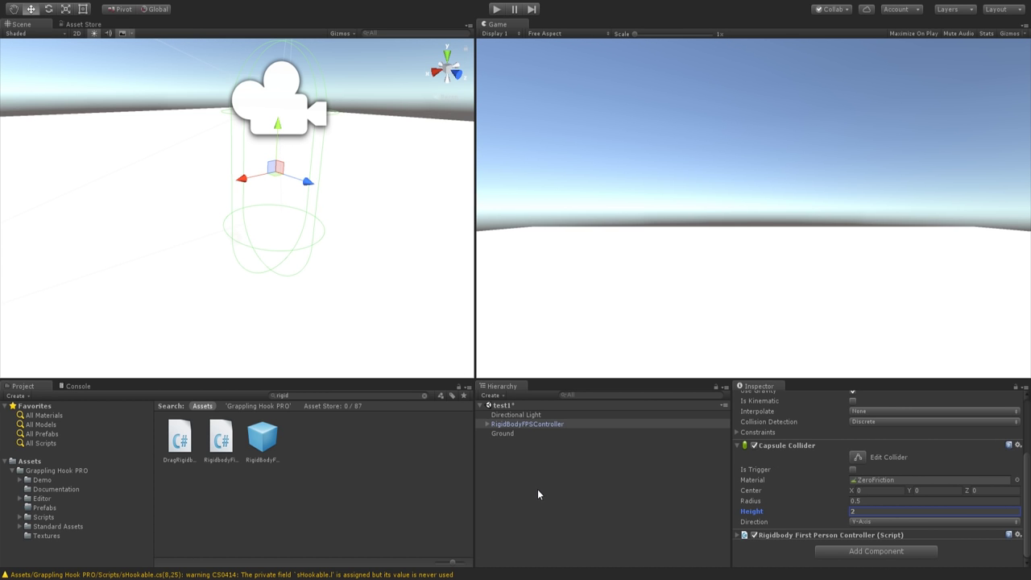
pyautogui.scroll(2, 786, 439)
pyautogui.scroll(3, 786, 439)
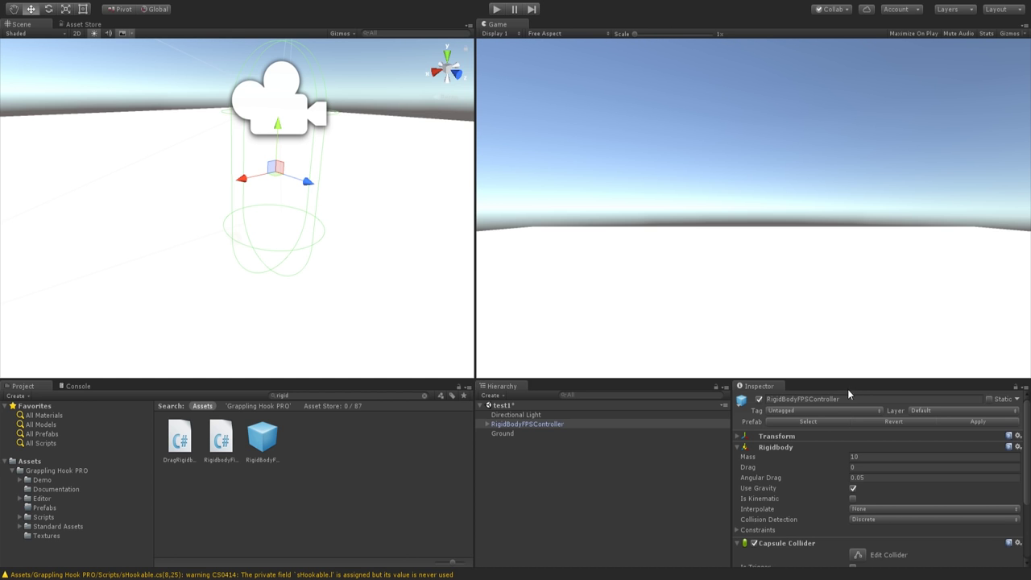
pyautogui.click(838, 399)
# Step: Rename the FPS controller to 'Player'
pyautogui.write('Player')
pyautogui.press('Return')
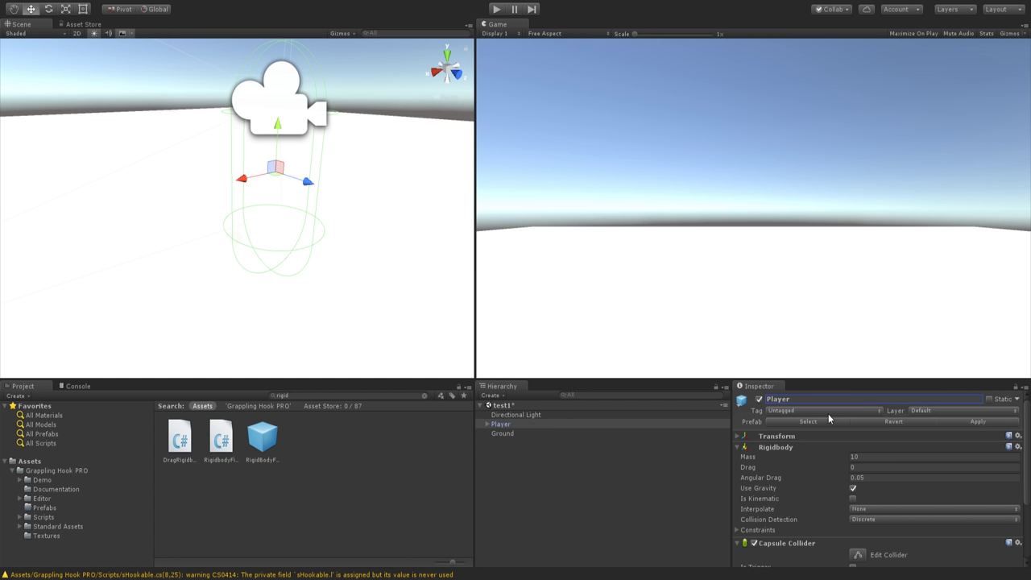
pyautogui.click(503, 433)
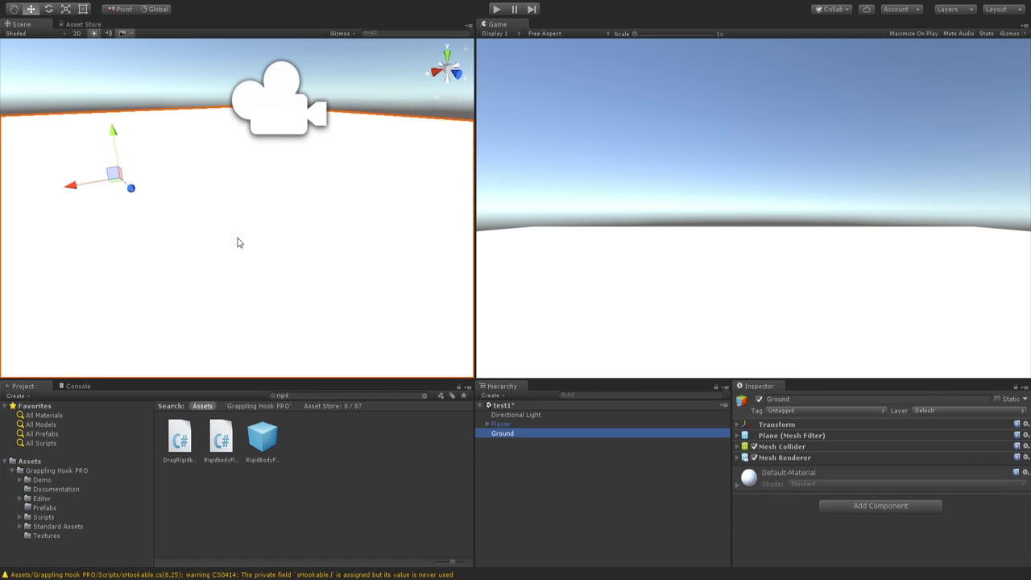
pyautogui.click(772, 398)
# Step: Drag Player to the top of the hierarchy and collapse its Capsule Collider and Rigidbody components
pyautogui.click(555, 423)
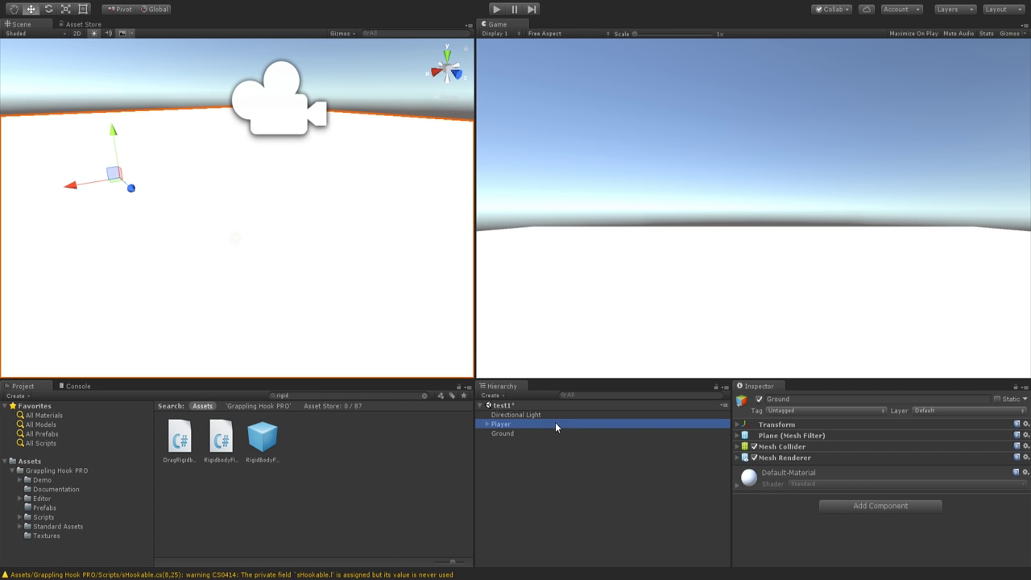
pyautogui.moveTo(522, 424); pyautogui.dragTo(510, 419)
pyautogui.scroll(-3, 820, 479)
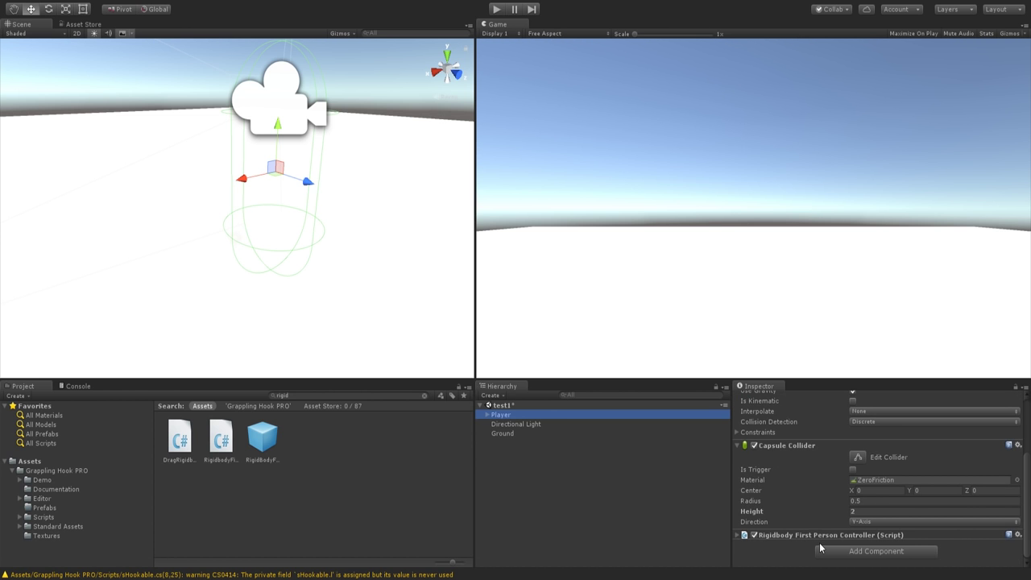
pyautogui.click(797, 447)
pyautogui.click(796, 448)
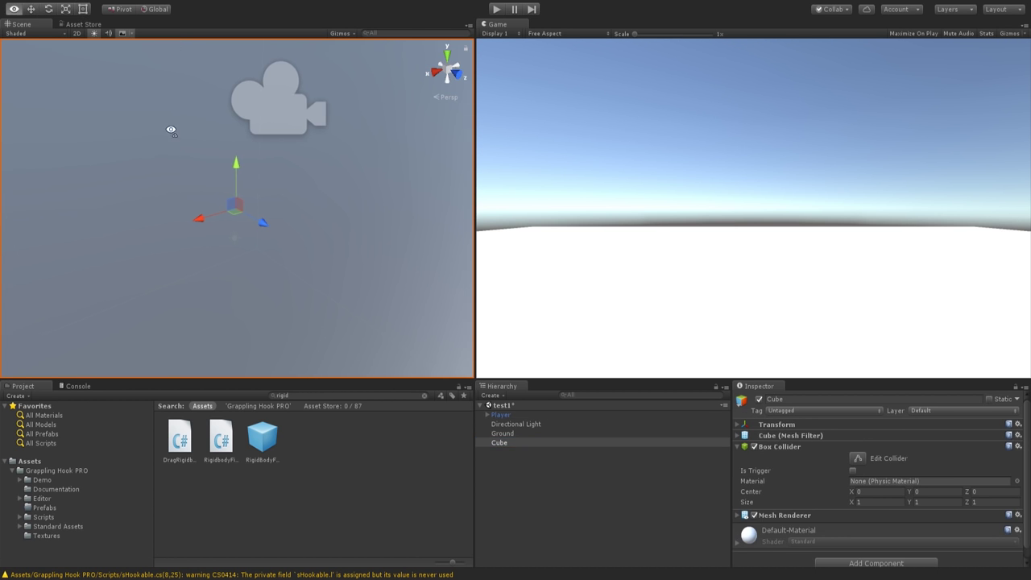
# Step: Scale the cube down, then lower it and shift it sideways near the Player with the move handles
pyautogui.moveTo(170, 129)
pyautogui.keyDown('alt'); pyautogui.mouseDown()
pyautogui.moveTo(304, 176)
pyautogui.moveTo(294, 164)
pyautogui.moveTo(126, 173)
pyautogui.moveTo(165, 127)
pyautogui.moveTo(155, 130)
pyautogui.mouseUp(); pyautogui.keyUp('alt')
pyautogui.press('r')
pyautogui.press('w')
pyautogui.moveTo(215, 111); pyautogui.dragTo(231, 119)
pyautogui.moveTo(192, 58); pyautogui.dragTo(192, 80)
pyautogui.moveTo(185, 142); pyautogui.dragTo(191, 146)
pyautogui.moveTo(187, 81); pyautogui.dragTo(222, 74)
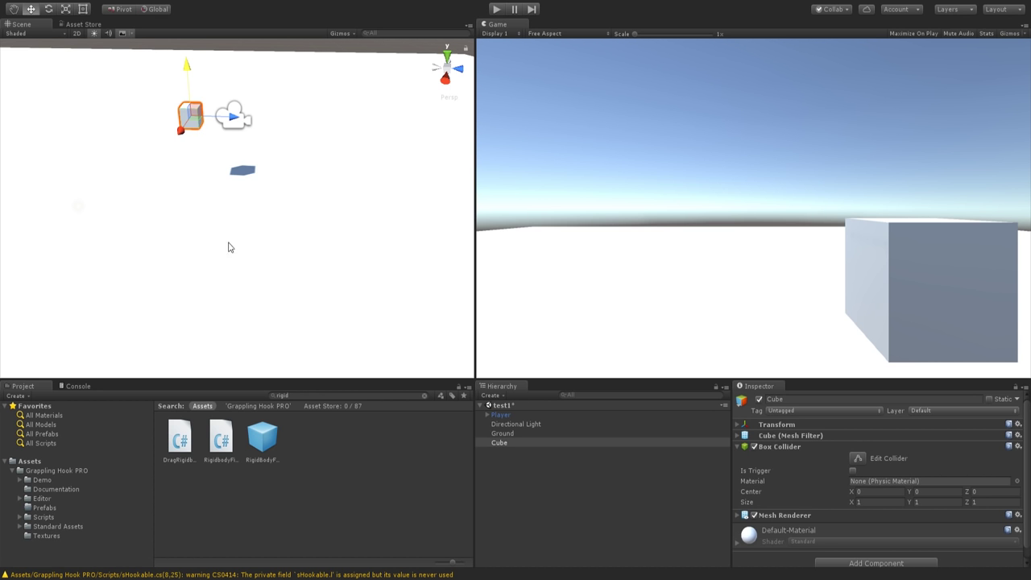
# Step: Frame the cube and rename it to 'Hook Holder'
pyautogui.press('f')
pyautogui.keyDown('alt'); pyautogui.moveTo(253, 246); pyautogui.dragTo(237, 222); pyautogui.keyUp('alt')
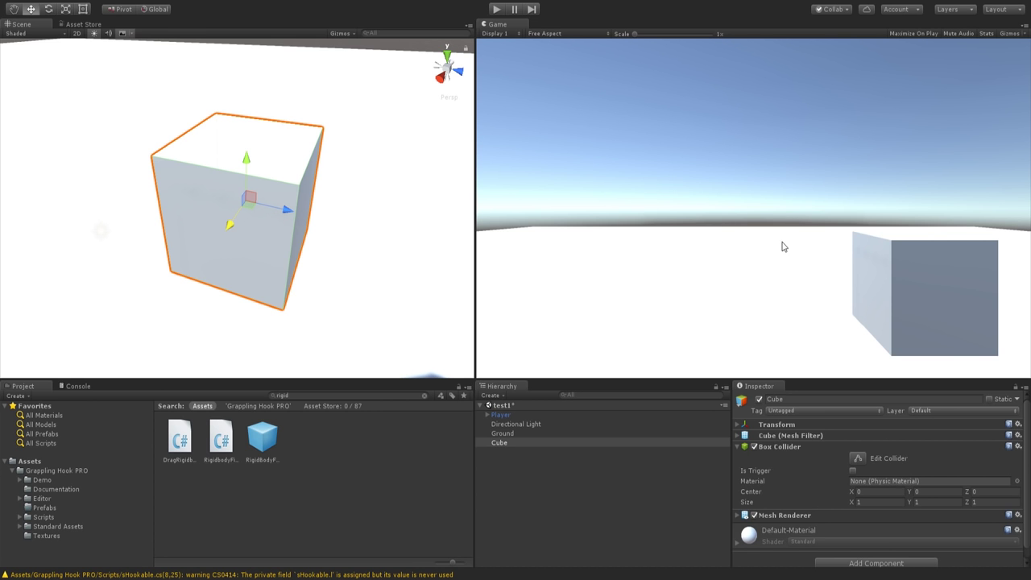
pyautogui.click(782, 399)
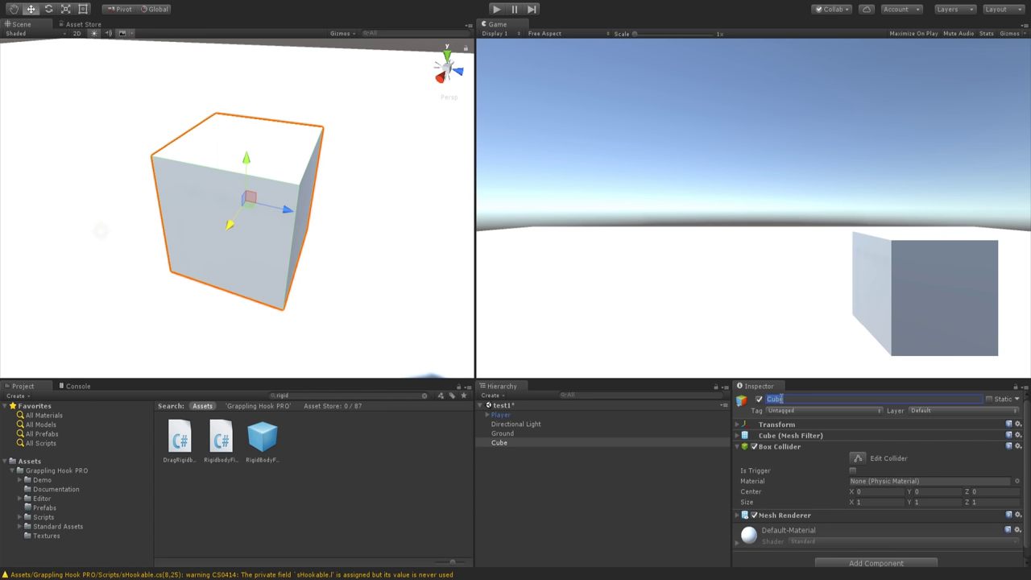
pyautogui.write('Hook Holder')
pyautogui.press('Return')
# Step: Tick Is Trigger on Hook Holder's Box Collider and frame it in view
pyautogui.click(753, 472)
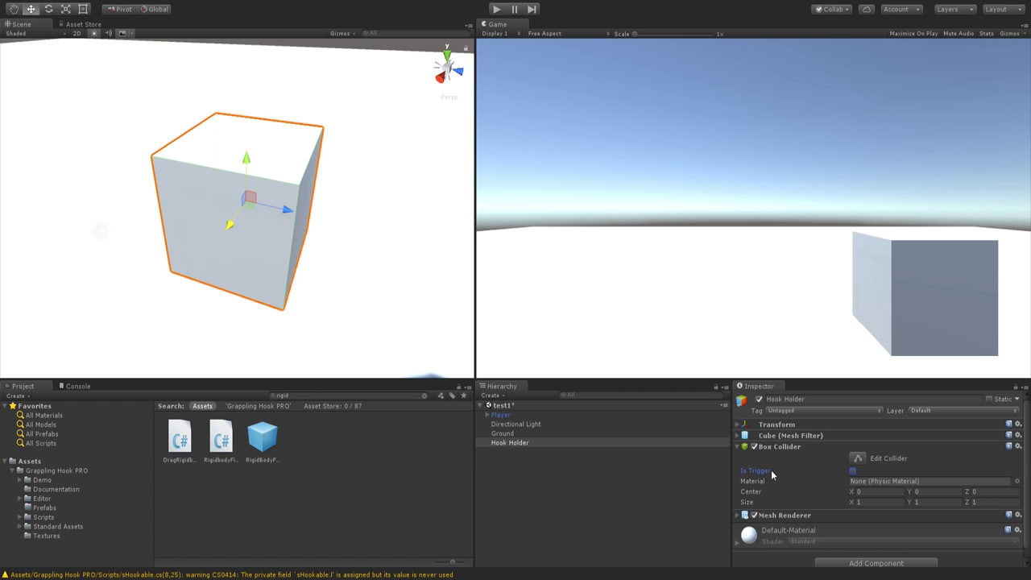
pyautogui.click(855, 472)
pyautogui.click(551, 465)
pyautogui.press('f')
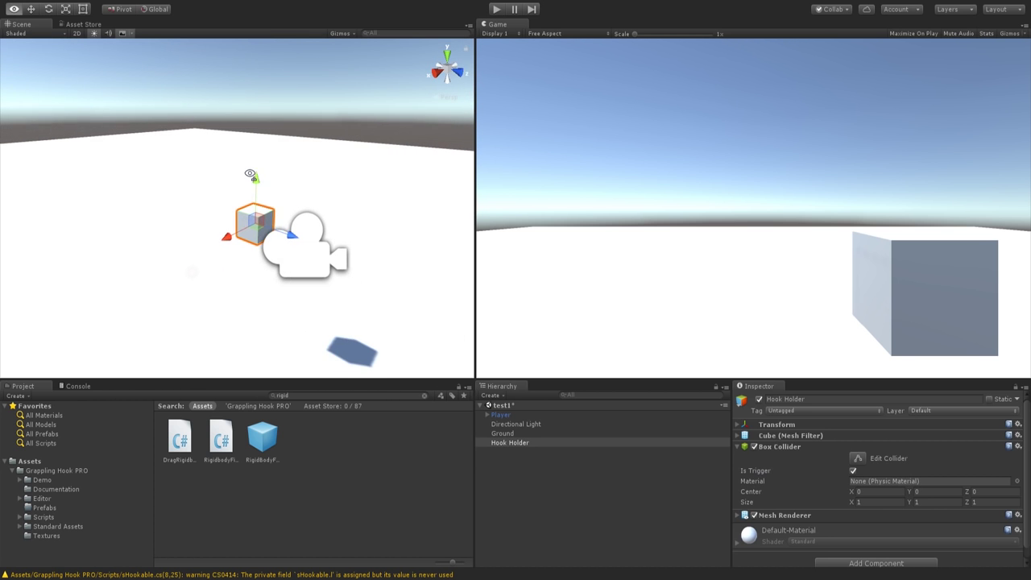
pyautogui.click(573, 492)
pyautogui.moveTo(264, 207); pyautogui.dragTo(193, 123, button='right')
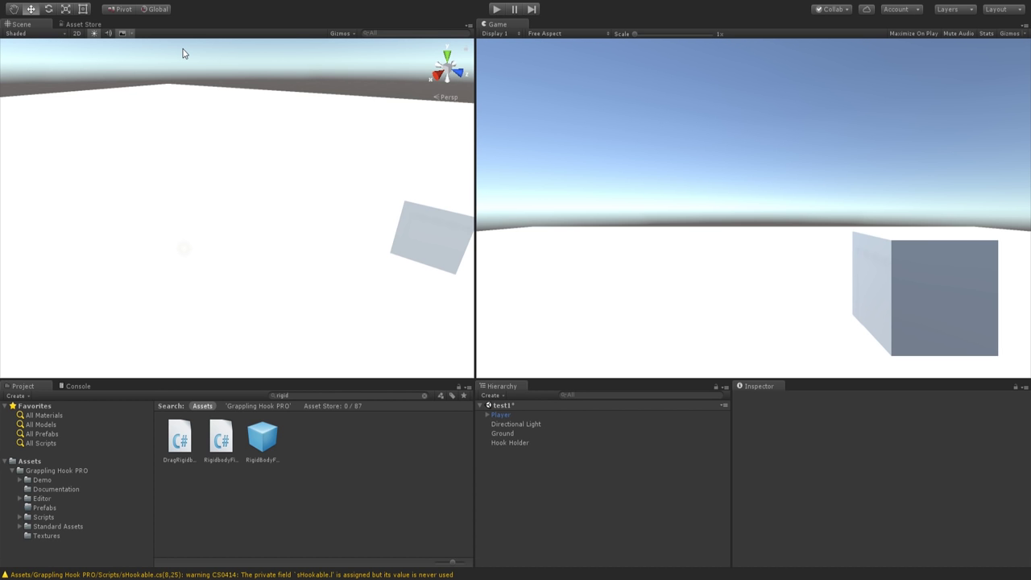
# Step: Create a sphere with Ctrl+Alt+S, shrink it, and move it lower and out from behind the cube
pyautogui.hotkey('ctrl', 'alt', 's')
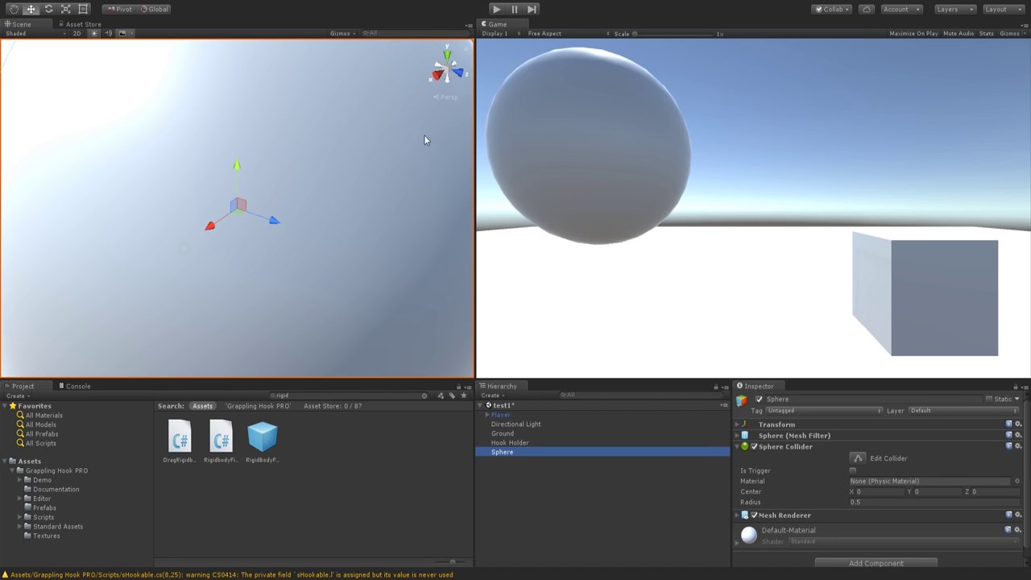
pyautogui.press('f')
pyautogui.moveTo(235, 210); pyautogui.dragTo(282, 208)
pyautogui.press('w')
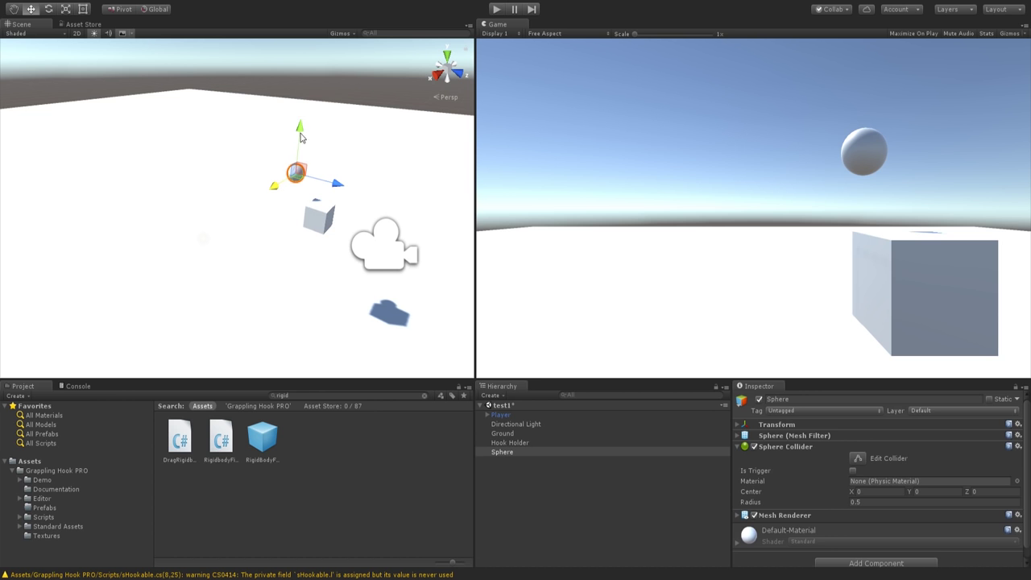
pyautogui.moveTo(301, 131); pyautogui.dragTo(289, 165)
pyautogui.moveTo(271, 222); pyautogui.dragTo(249, 233)
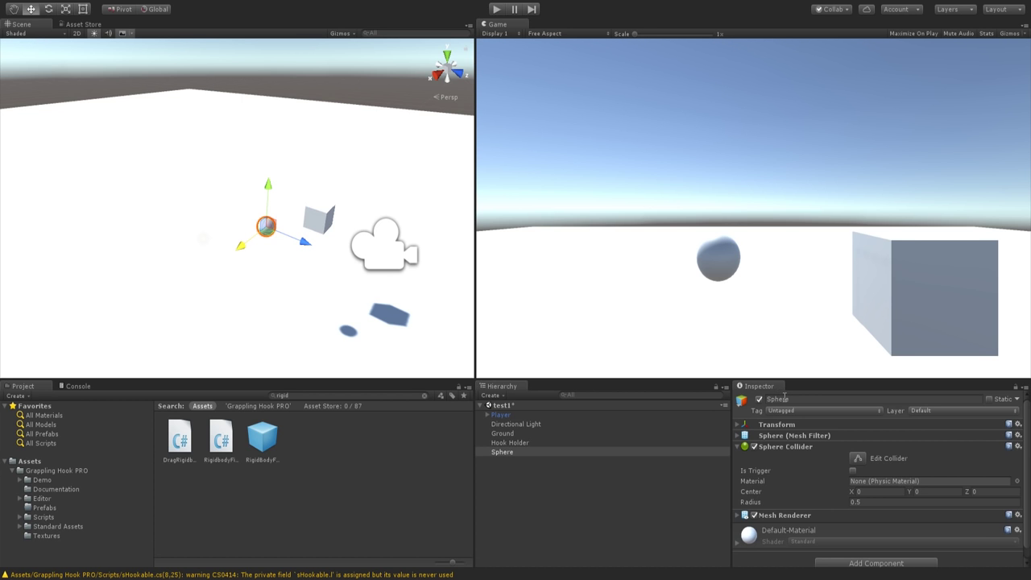
# Step: Rename the sphere to 'Hook'
pyautogui.click(783, 398)
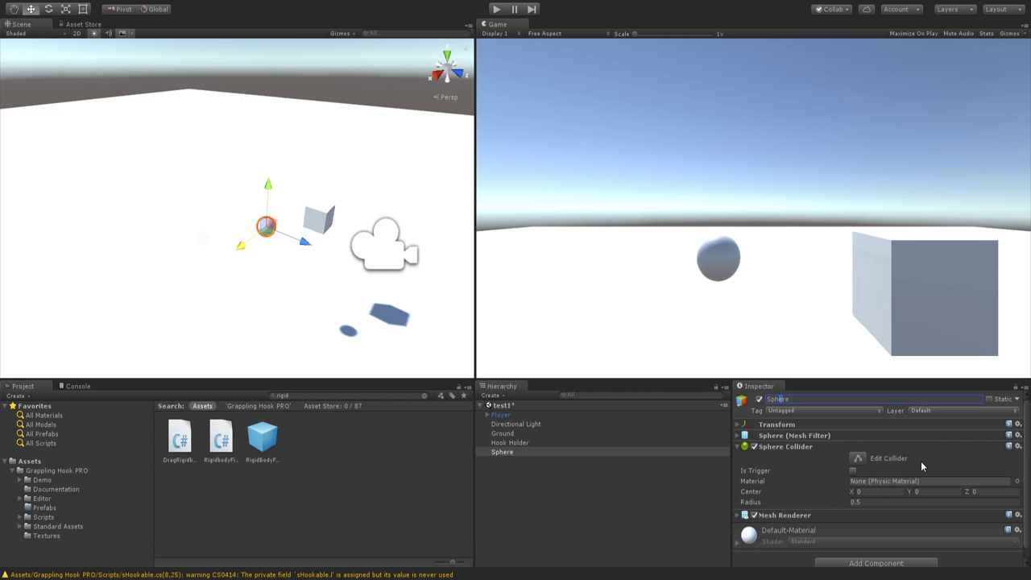
pyautogui.write('Hook')
pyautogui.press('Return')
# Step: Move the Hook Holder cube along Z toward the player
pyautogui.click(522, 442)
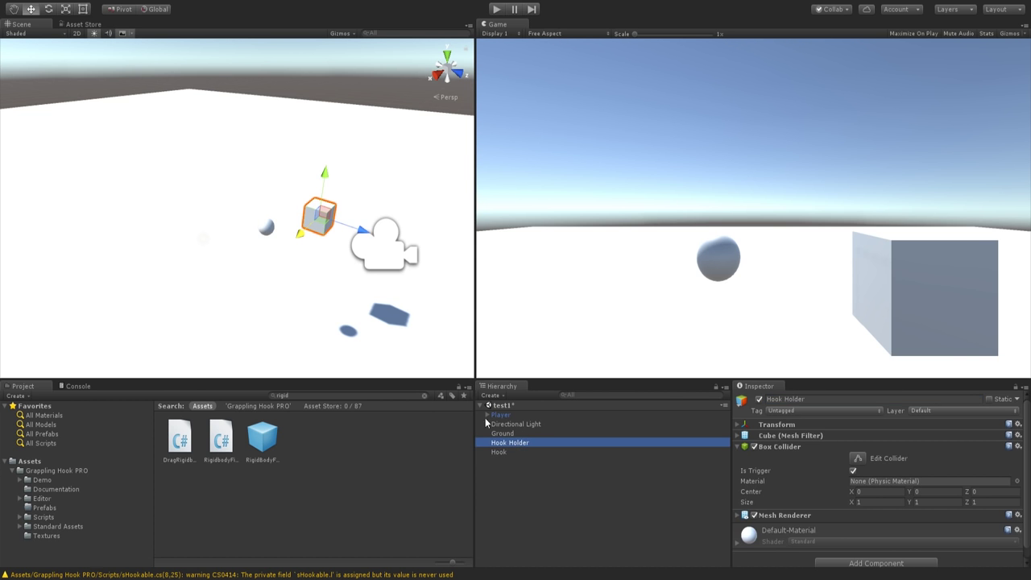
pyautogui.moveTo(374, 234); pyautogui.dragTo(300, 236)
pyautogui.moveTo(367, 232); pyautogui.dragTo(314, 240)
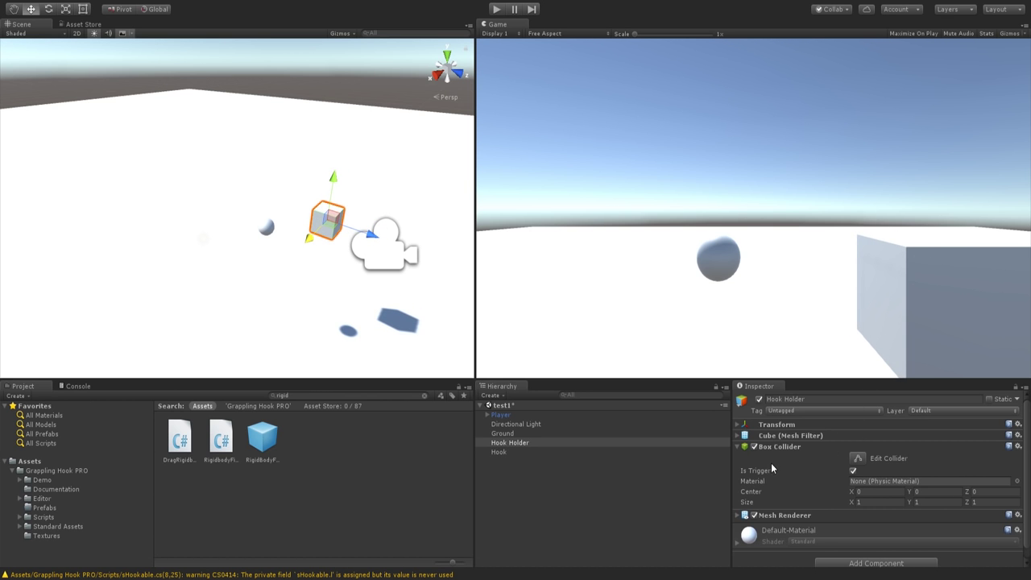
# Step: Disable Hook Holder's Mesh Renderer and move the Hook sphere right and nearer the player
pyautogui.click(755, 517)
pyautogui.click(512, 453)
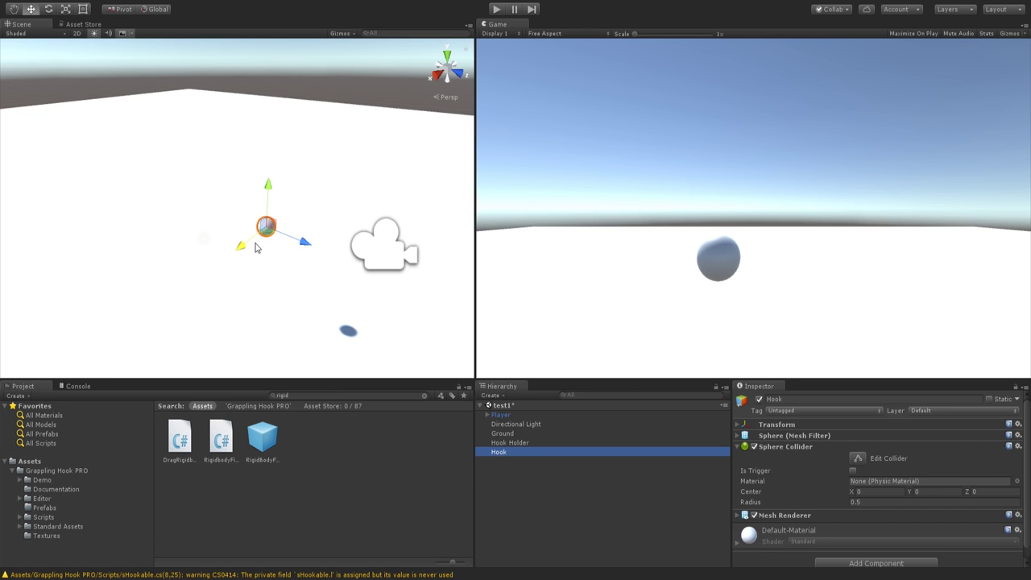
pyautogui.moveTo(243, 249); pyautogui.dragTo(274, 231)
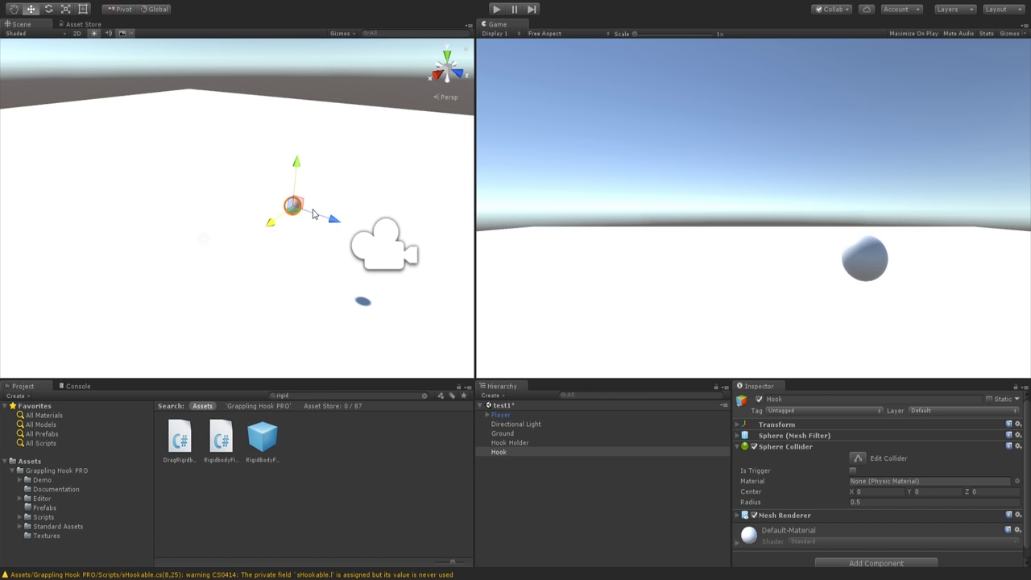
pyautogui.moveTo(346, 226); pyautogui.dragTo(377, 236)
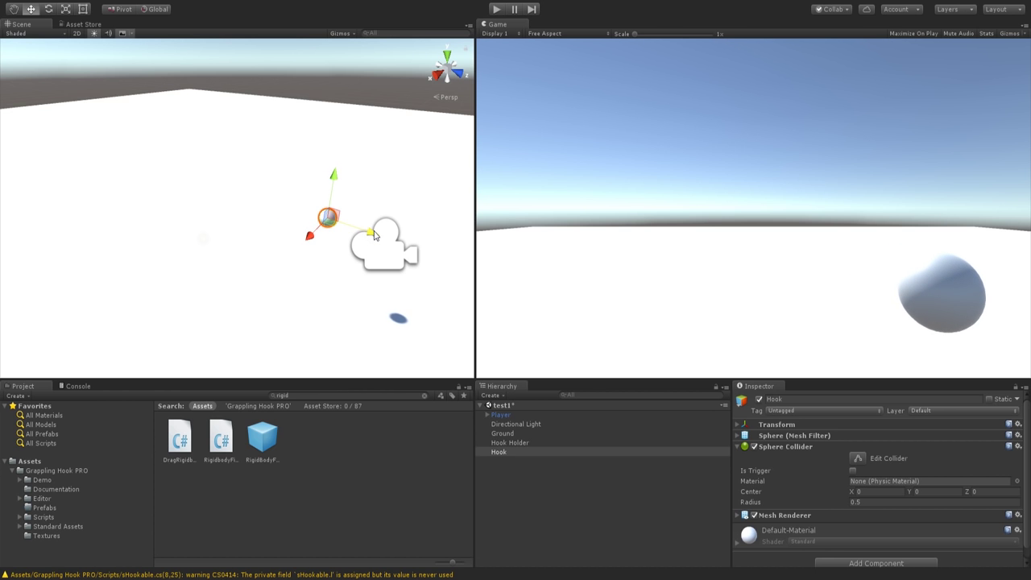